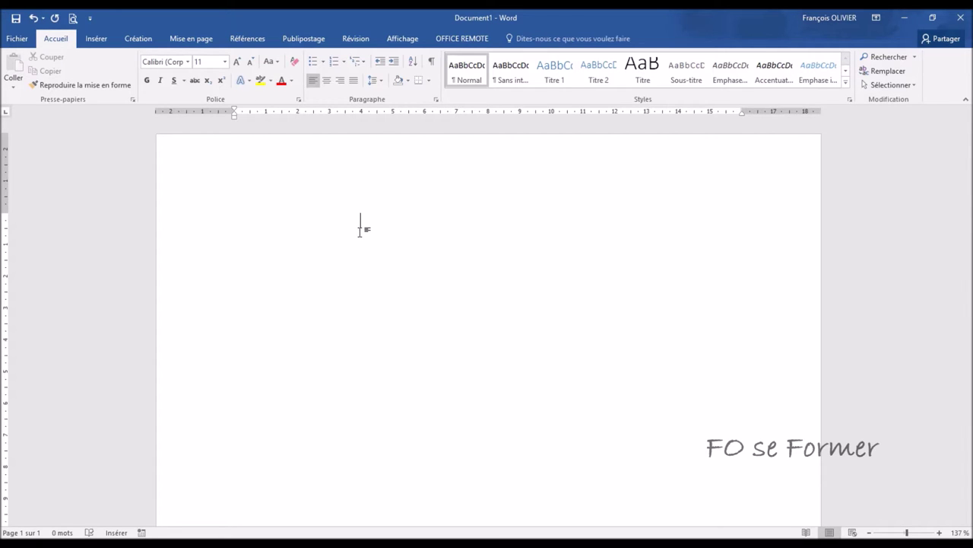
- Type Aujourd'hui pushed right with spaces, then indent the second Aujourd'hui line with tabs
text(A)
text(ujourd'hui)
key(Tab)
text(Aujourd'hui)
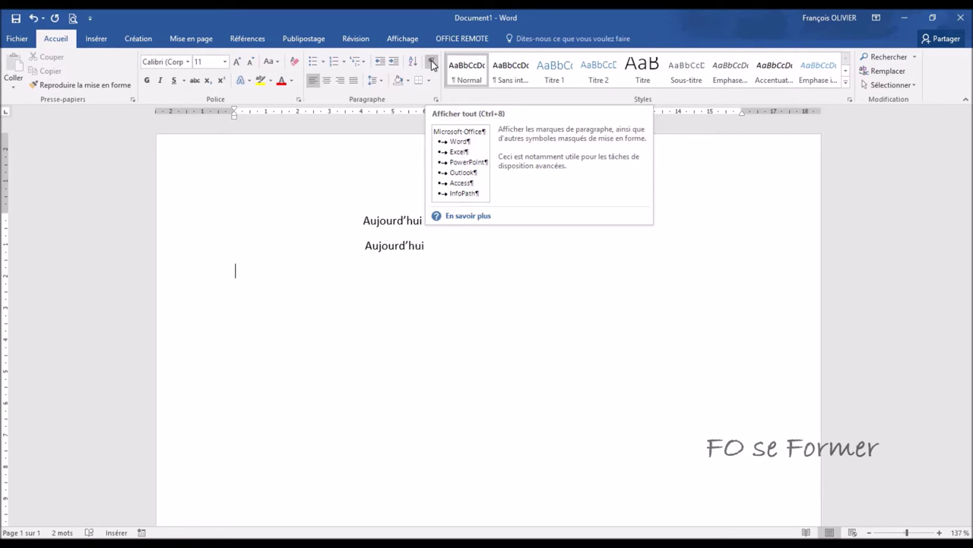
- Turn on Afficher tout (¶) to reveal the spaces, tabs and paragraph marks
click(430, 63)
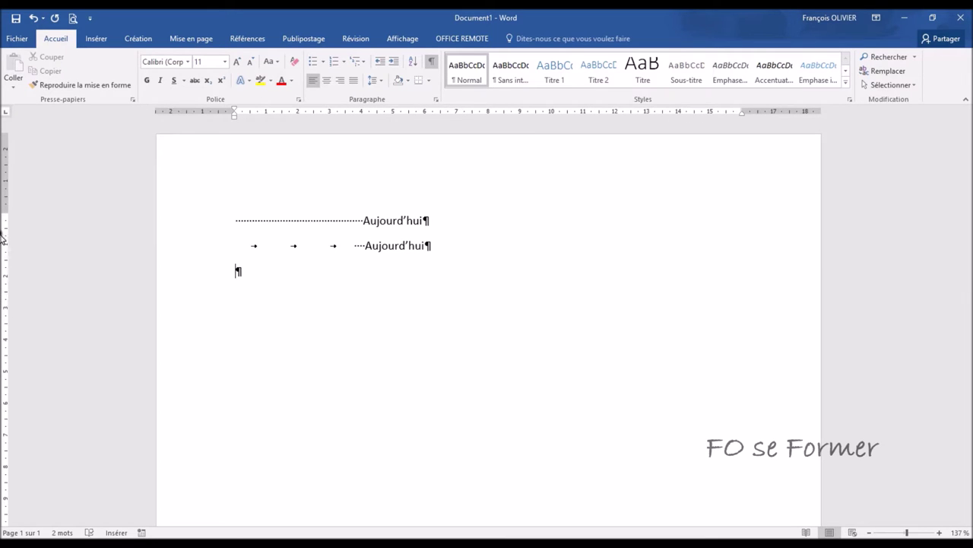
click(403, 37)
click(135, 59)
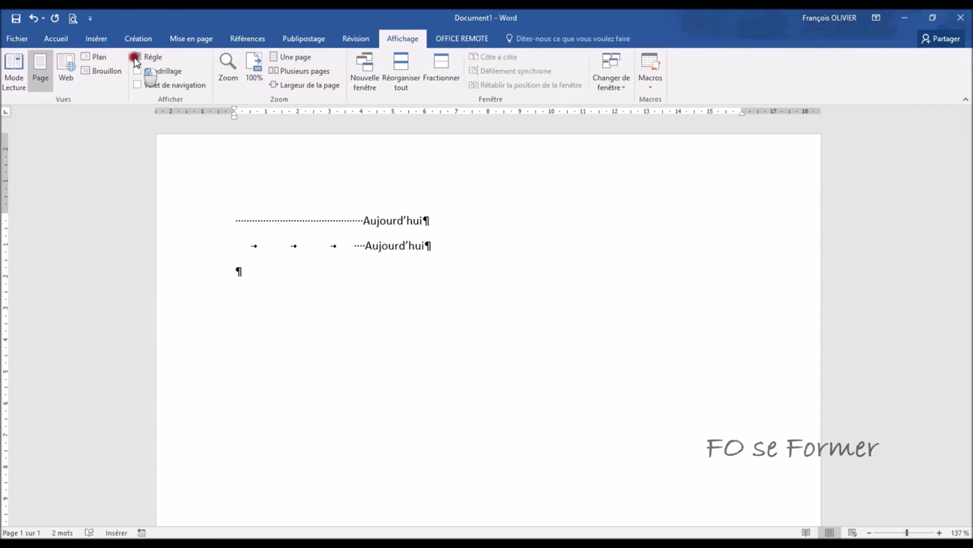
click(137, 57)
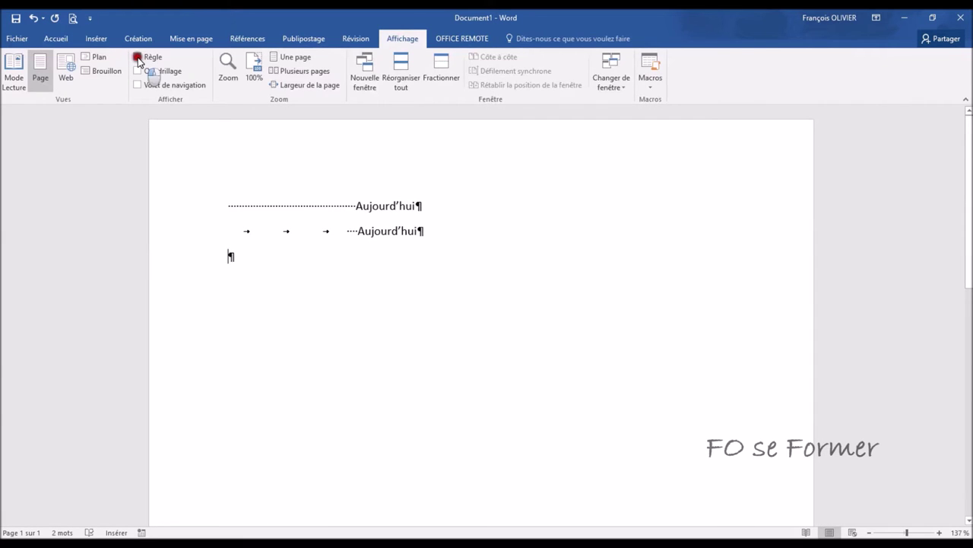
click(63, 40)
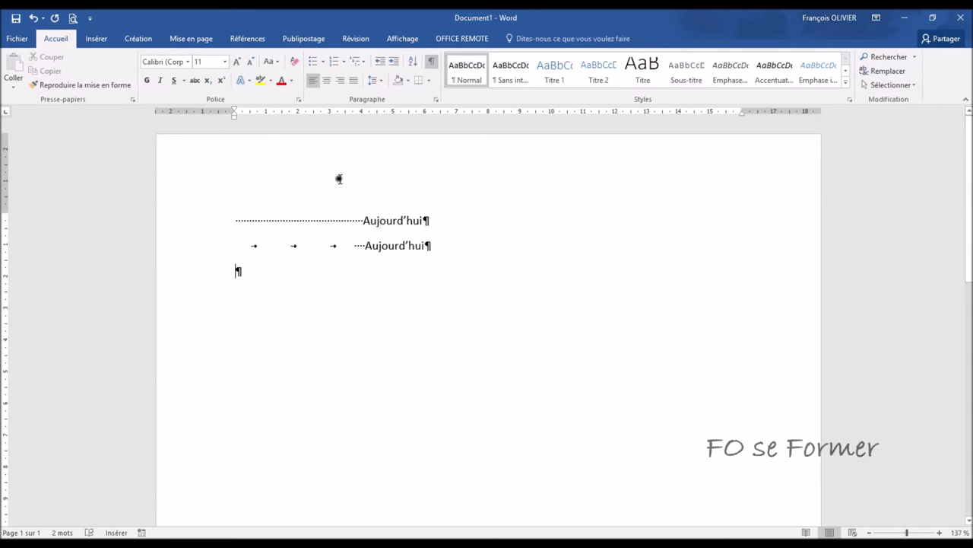
- Place a third Aujourd'hui on a new left tab stop at 4 cm, then nudge the stop right
click(363, 112)
key(Tab)
text(Aujourd'hui)
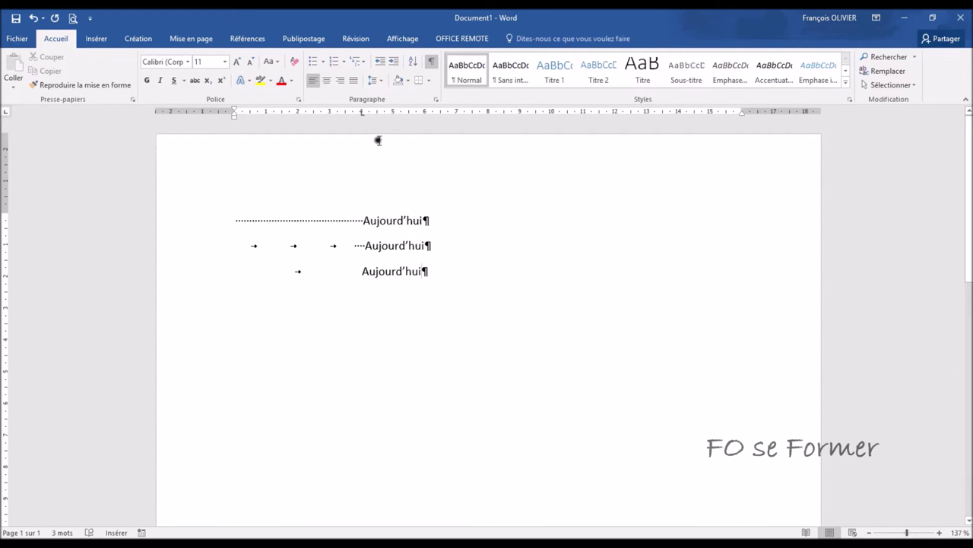
drag(363, 113, 393, 116)
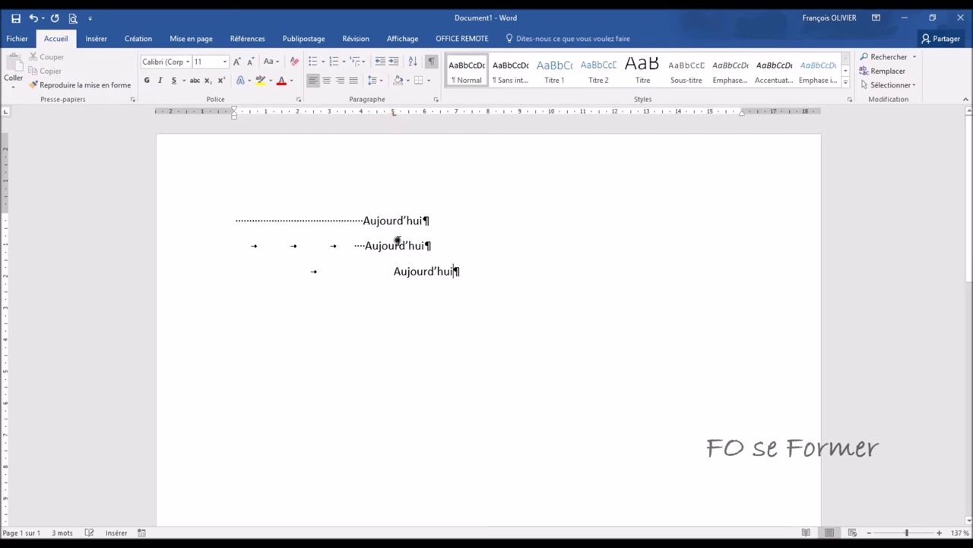
- Slide the third line's tab stop to about 5 cm and back to 4 cm, then start a new line
drag(394, 116, 394, 117)
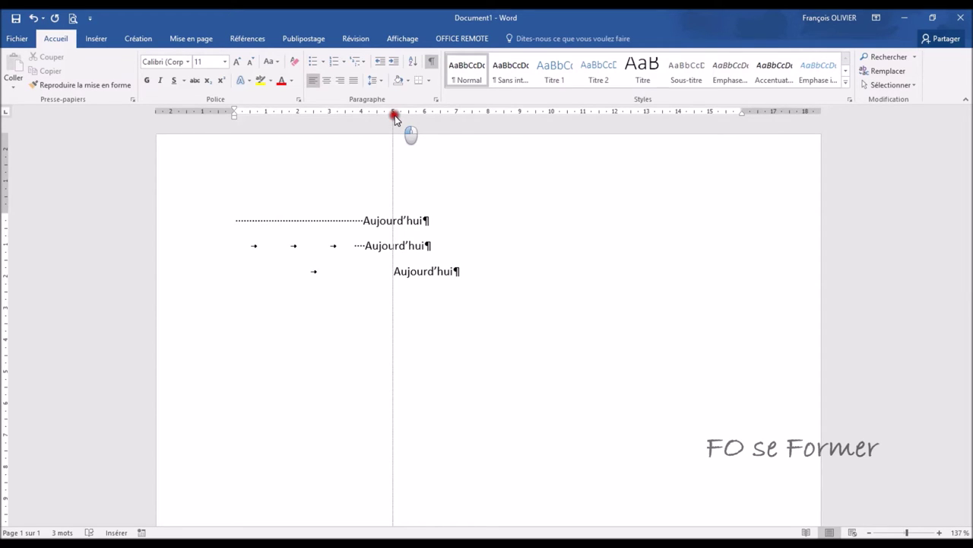
drag(393, 116, 365, 122)
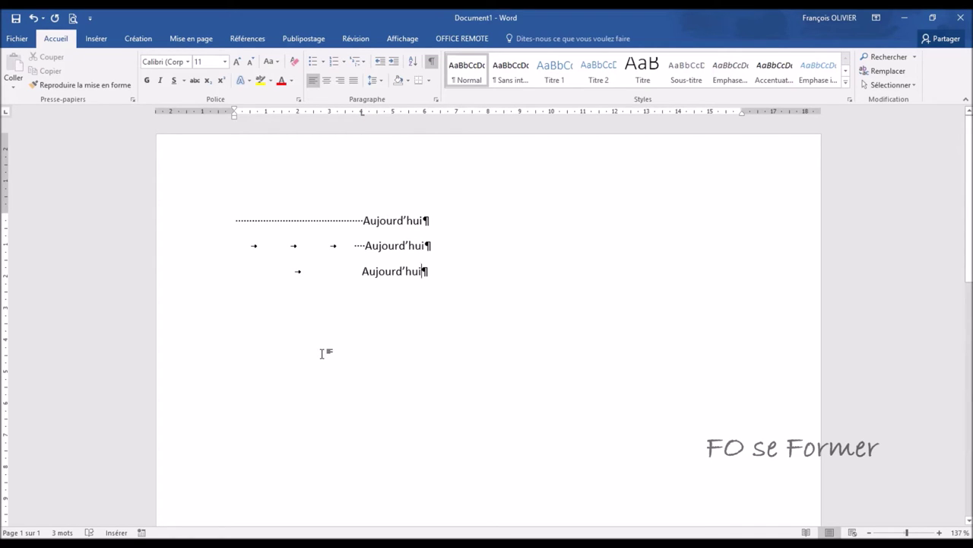
key(Return)
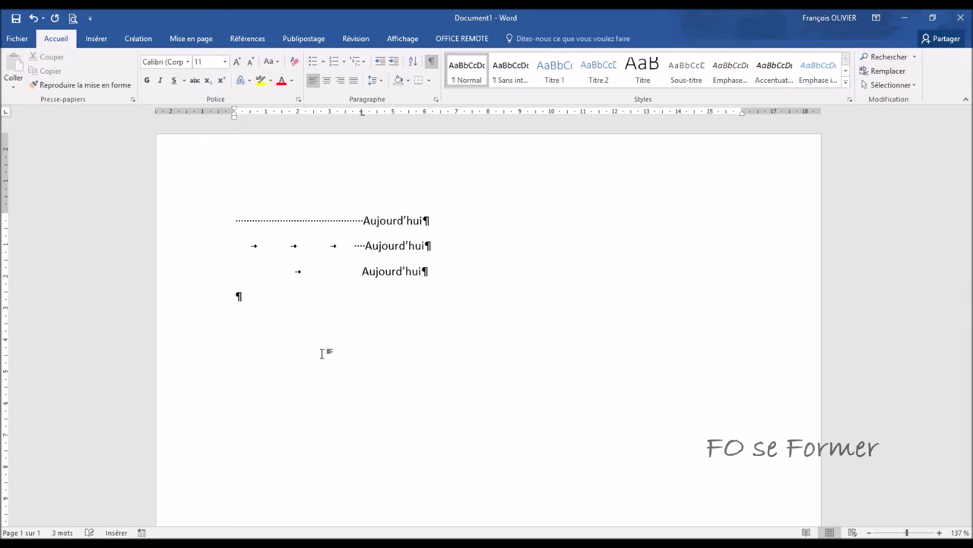
click(5, 114)
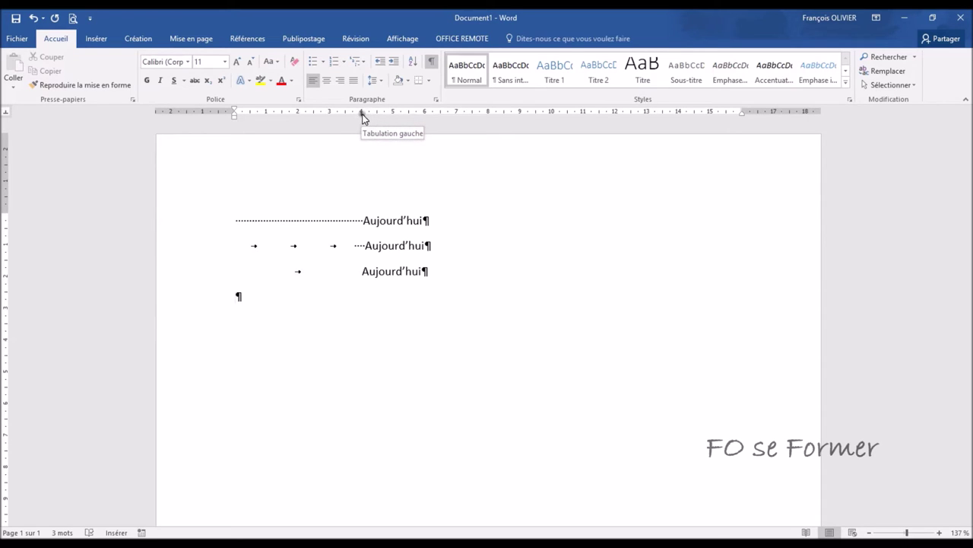
- Replace the empty line's left tab stop with a centred tab at 4 cm and tab to it
drag(362, 114, 363, 117)
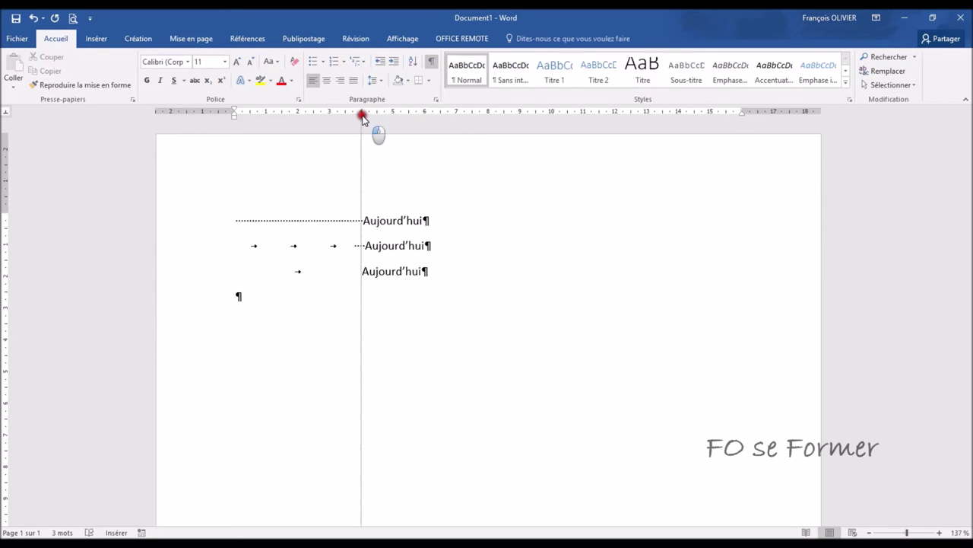
drag(362, 118, 365, 150)
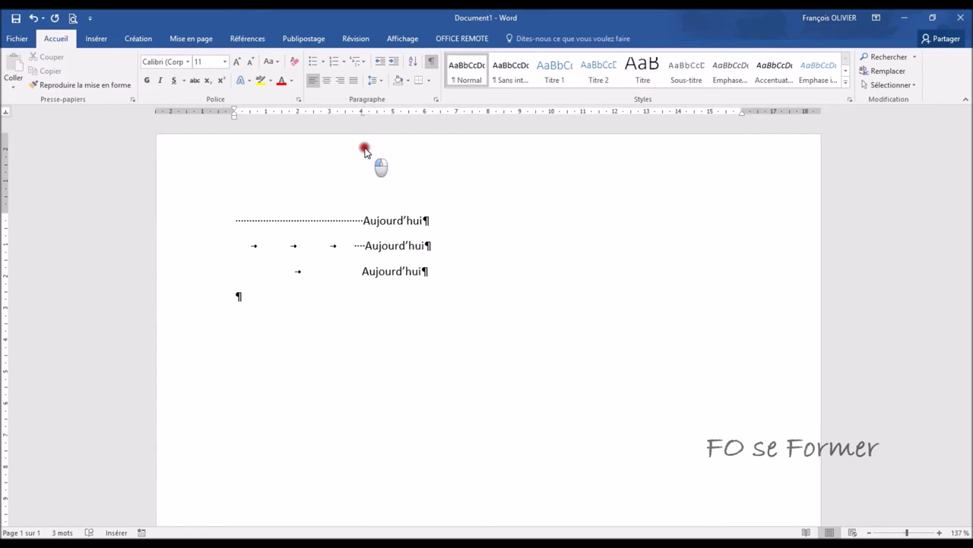
drag(365, 150, 365, 151)
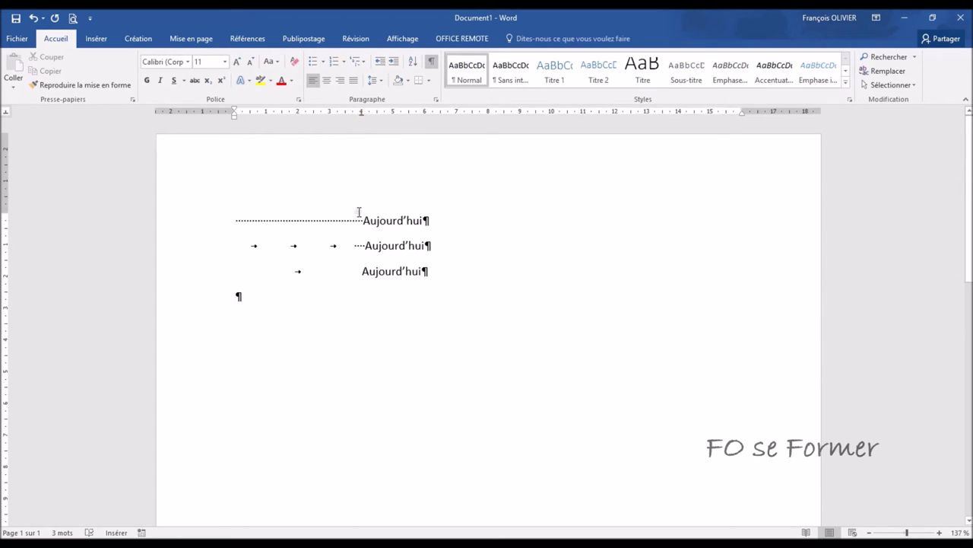
key(Tab)
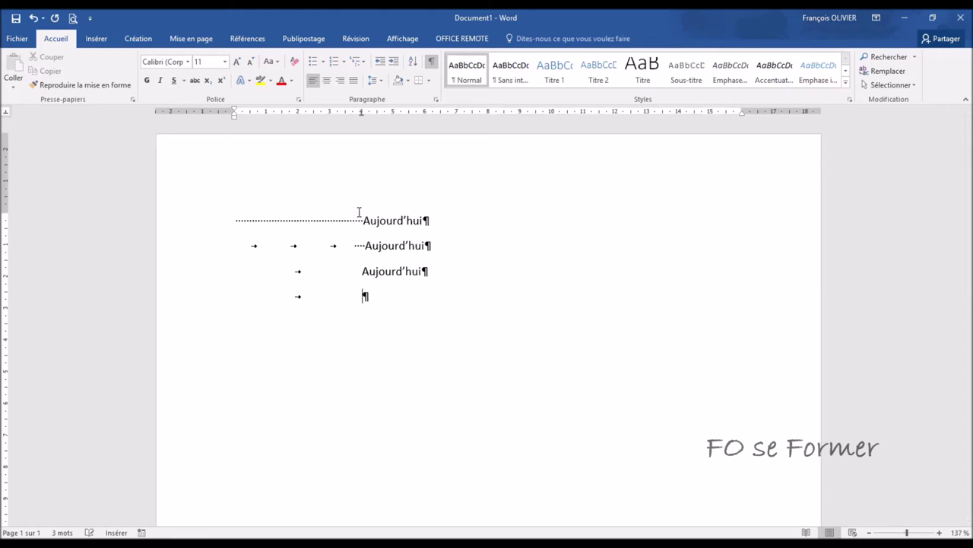
- Type a fourth Aujourd'hui centred on the 4 cm stop and start an empty line beneath it
text(Aujourd')
text(’hui)
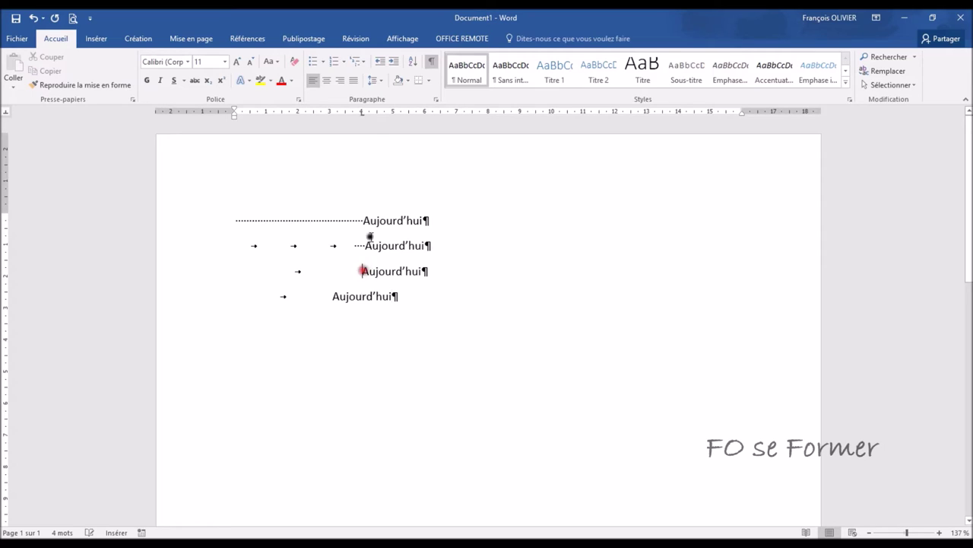
click(362, 296)
click(394, 296)
key(Return)
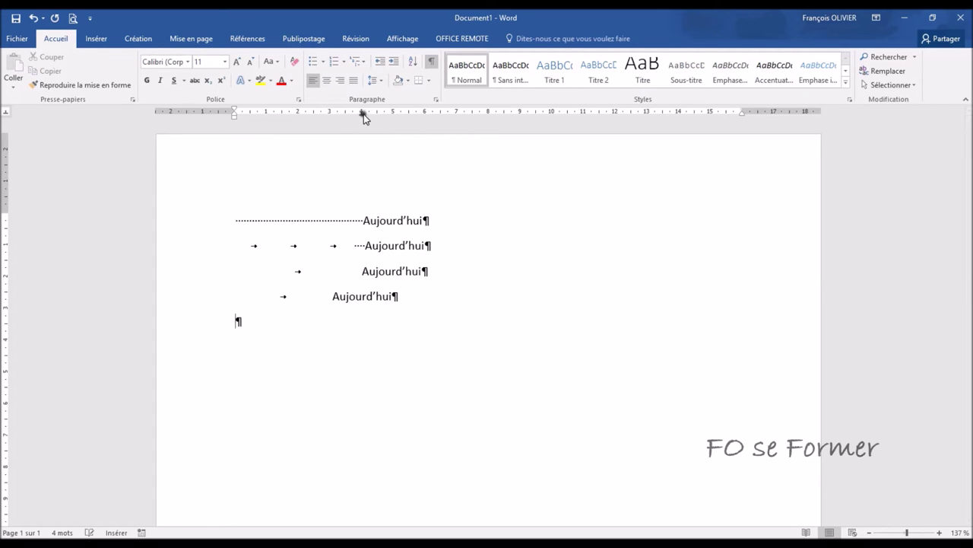
drag(362, 113, 364, 157)
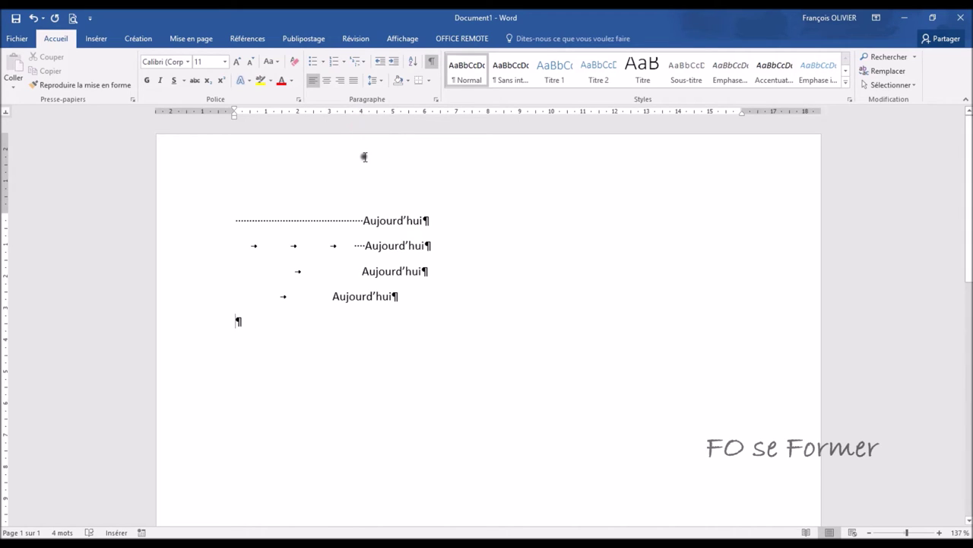
- Set a right tab stop at 4 cm and type a fifth Aujourd'hui ending flush against it
click(6, 111)
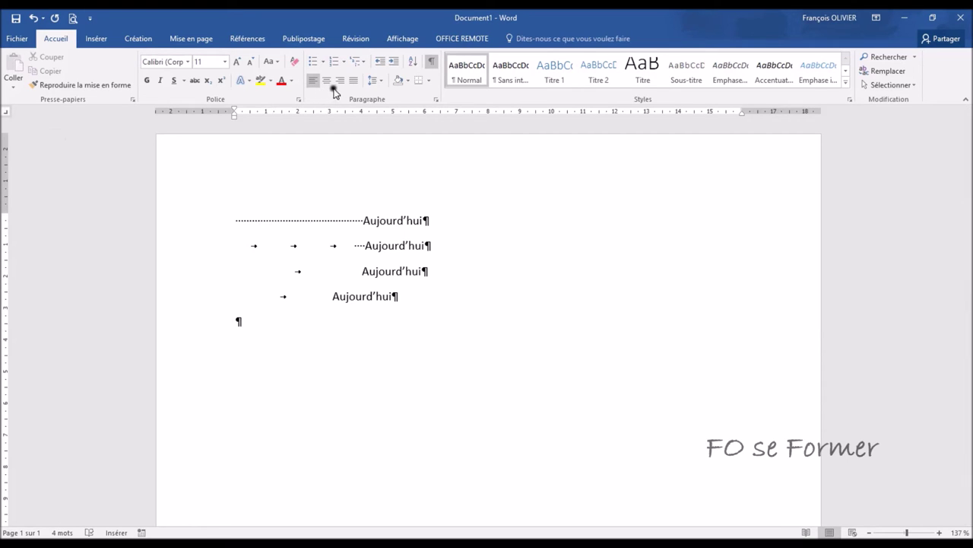
click(361, 114)
drag(361, 115, 361, 116)
key(Tab)
text(Aujourd’hui)
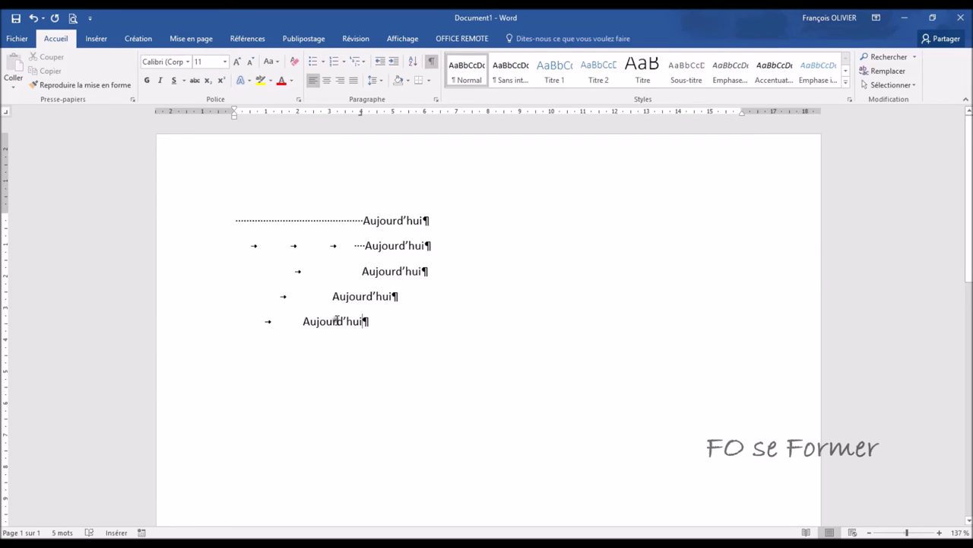
- On a new sixth line, swap the inherited right tab for a decimal tab stop at 4 cm
key(Return)
click(361, 121)
drag(360, 122, 365, 158)
click(6, 112)
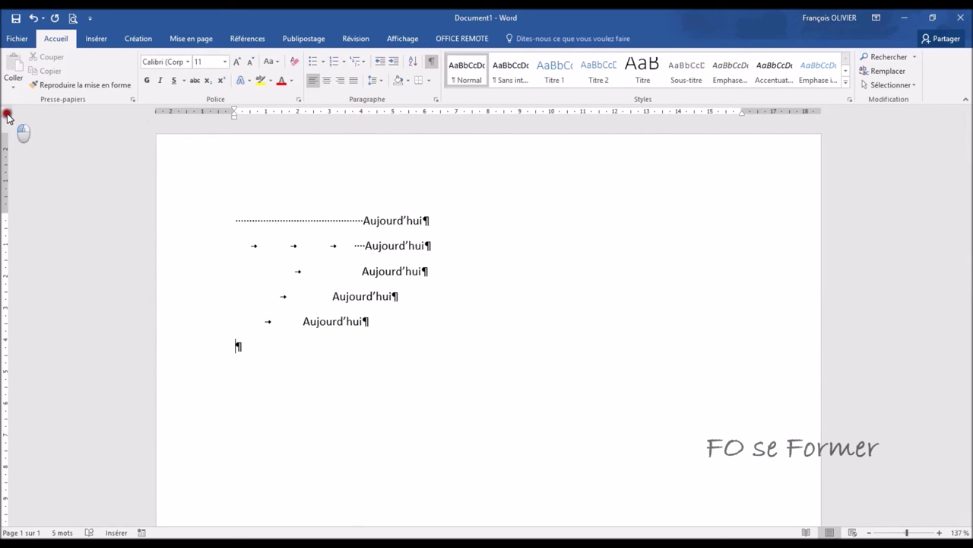
click(7, 114)
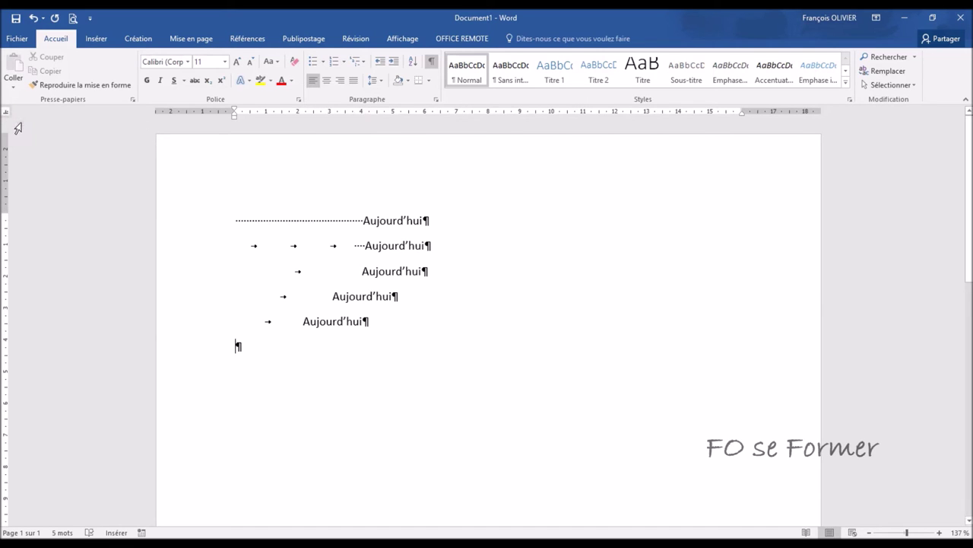
click(9, 113)
click(361, 114)
- Type 10002121.45786 at the 4 cm decimal tab stop
key(Tab)
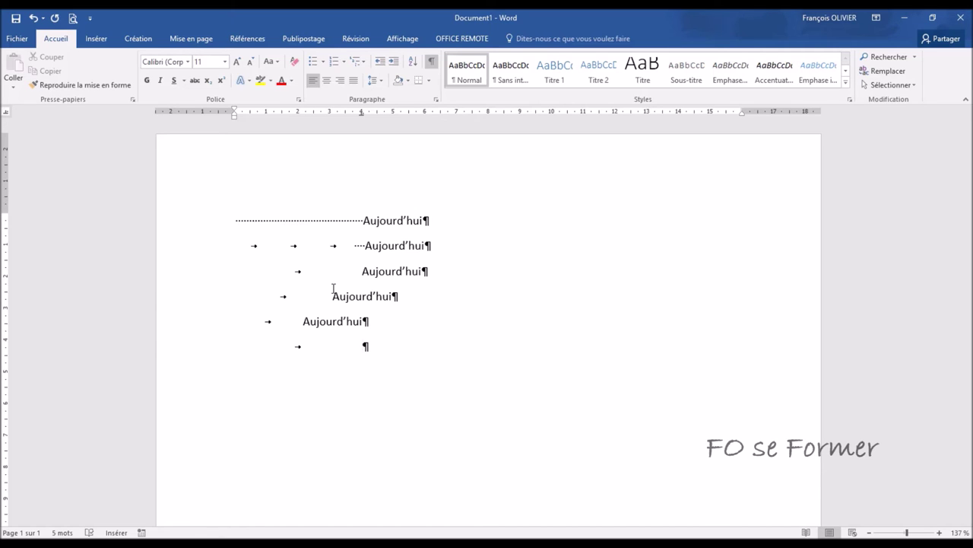
text(10002121)
text(.)
text(45786)
- Add 12.254785, 1452.122548 and 121458.1 on following lines, aligned on their decimal points
key(Return)
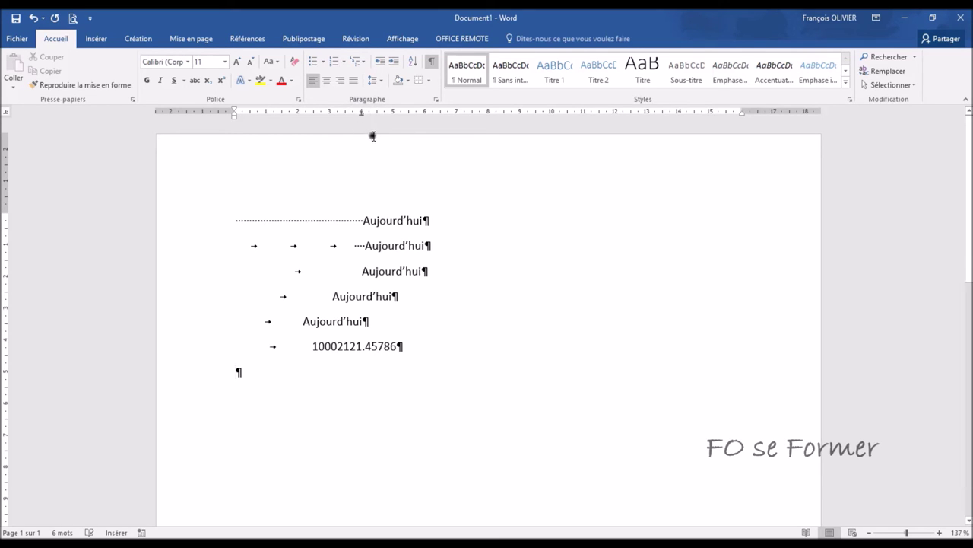
key(Tab)
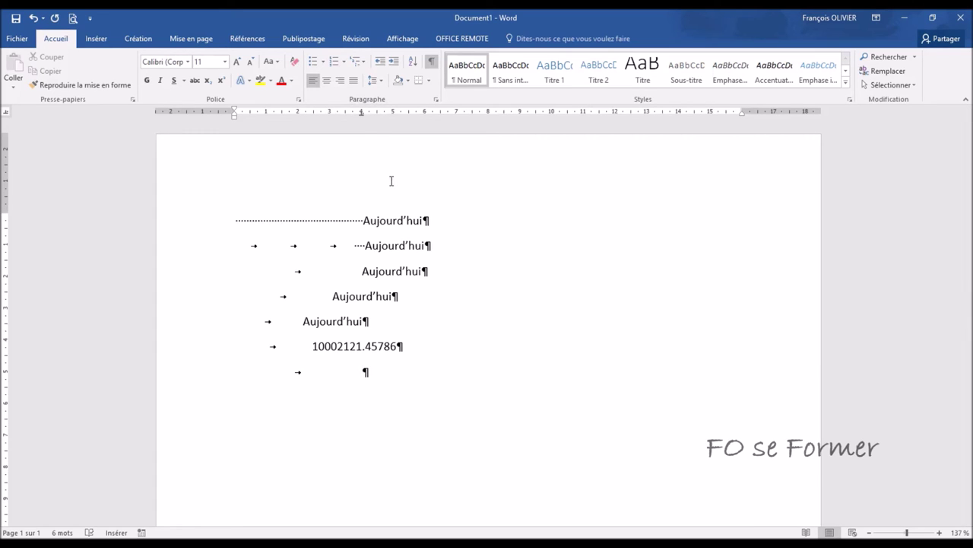
text(12.2547)
text(85)
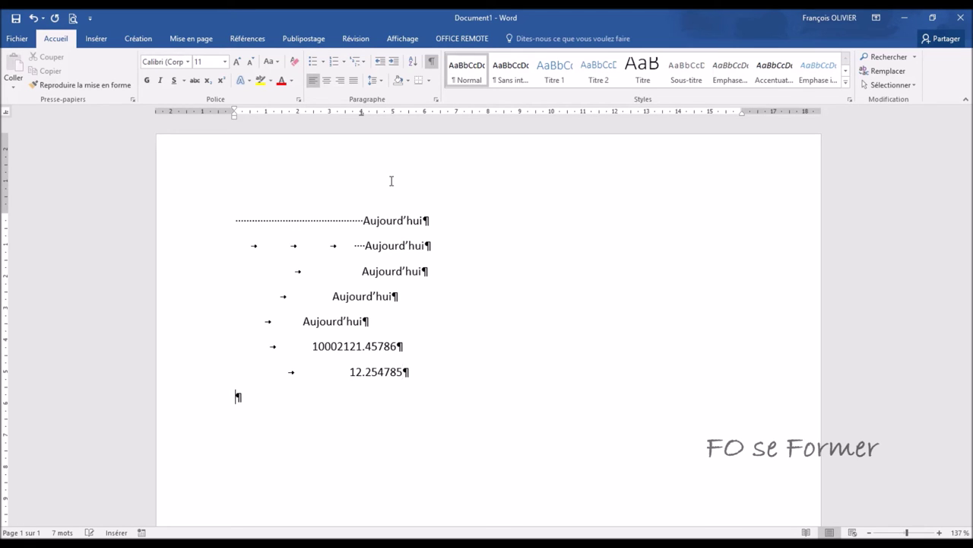
key(Tab)
text(452)
text(.122548)
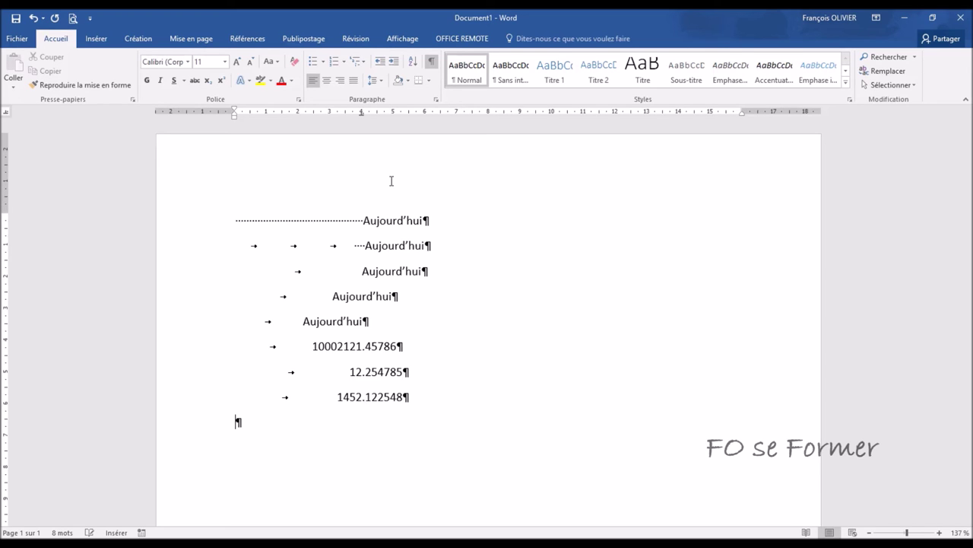
text(21458.1)
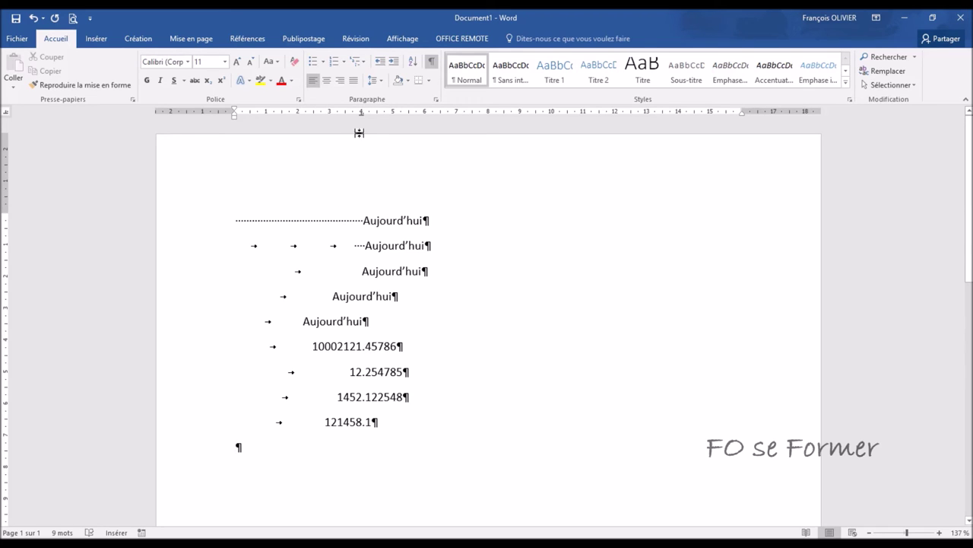
- Clear the empty line's decimal tab and add vertical bar tabs at 4, 8 and 12 cm
drag(361, 114, 359, 161)
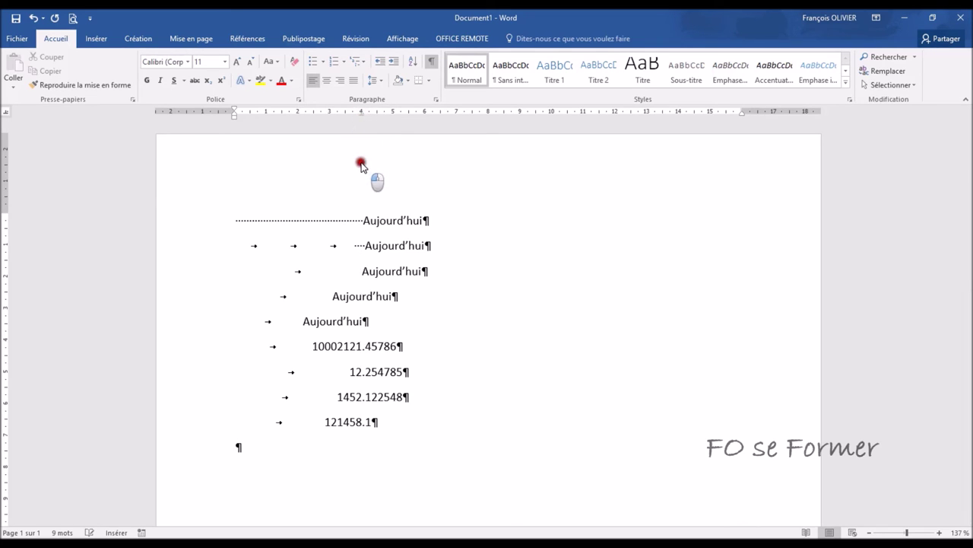
click(5, 114)
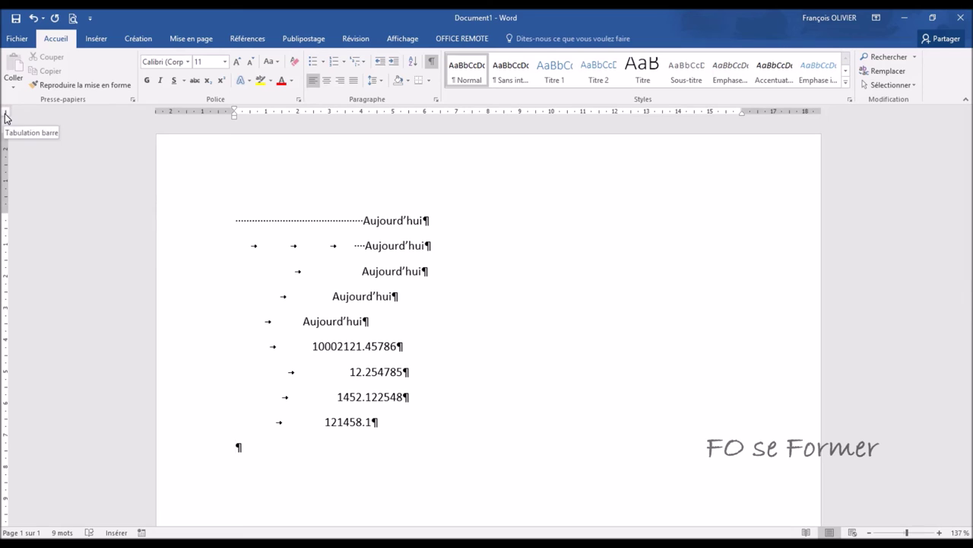
click(362, 111)
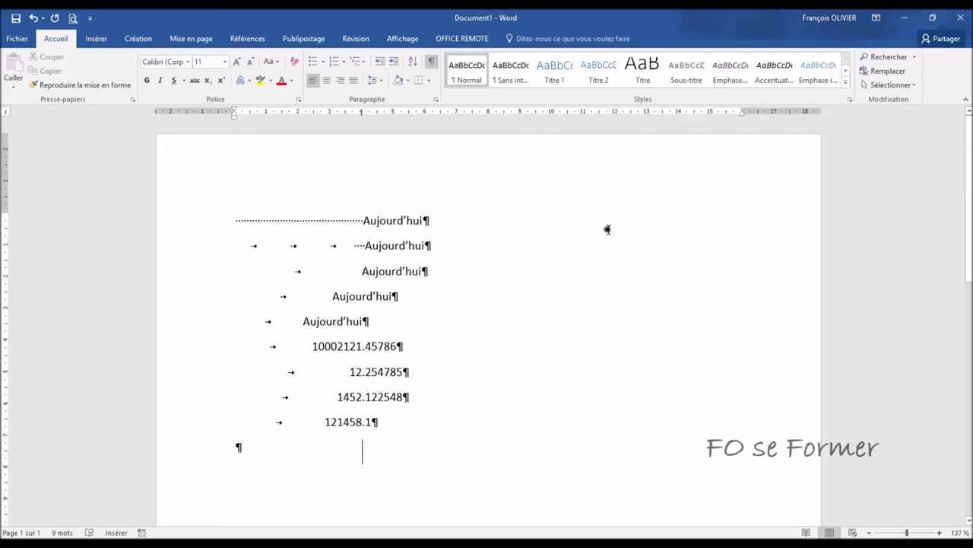
click(489, 112)
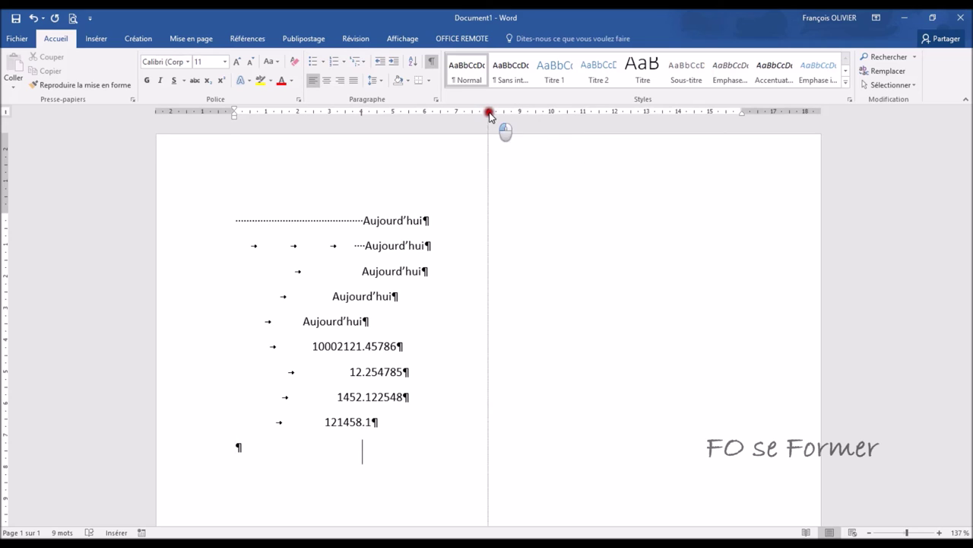
click(616, 112)
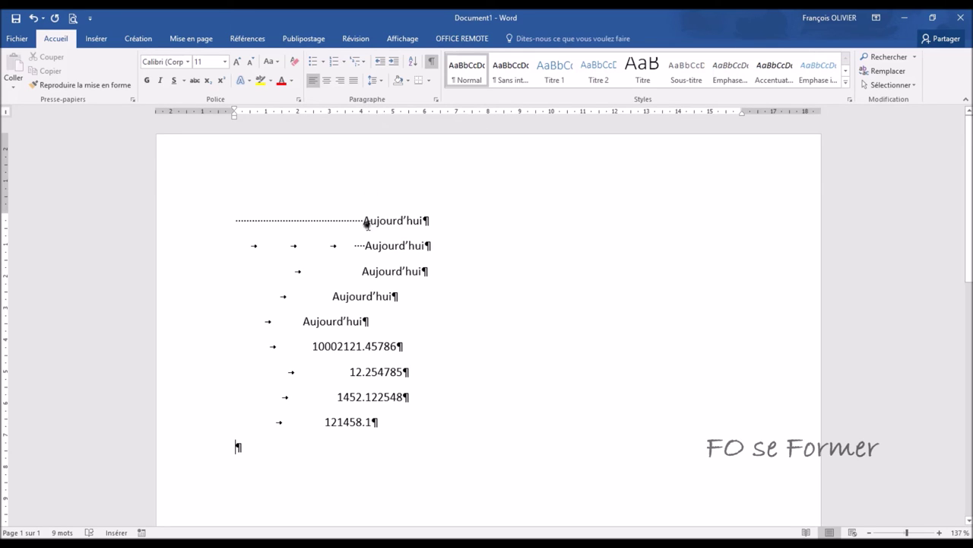
- Set a left tab stop at 4 cm, then hide the ¶ formatting marks from the third Aujourd'hui line
click(363, 111)
click(240, 448)
click(361, 271)
click(435, 61)
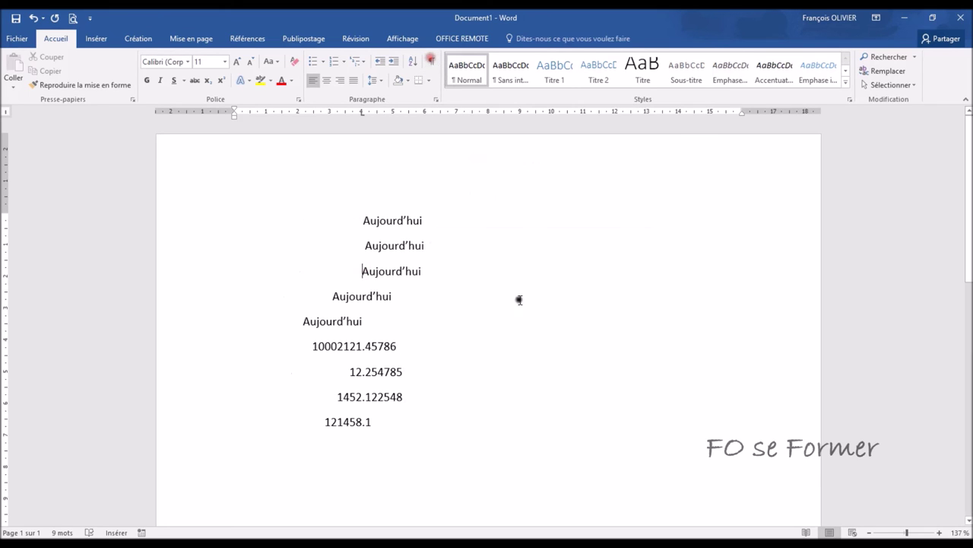
- Open the Tabulations dialog for the third line's 4 cm tab stop and move it aside
double_click(362, 112)
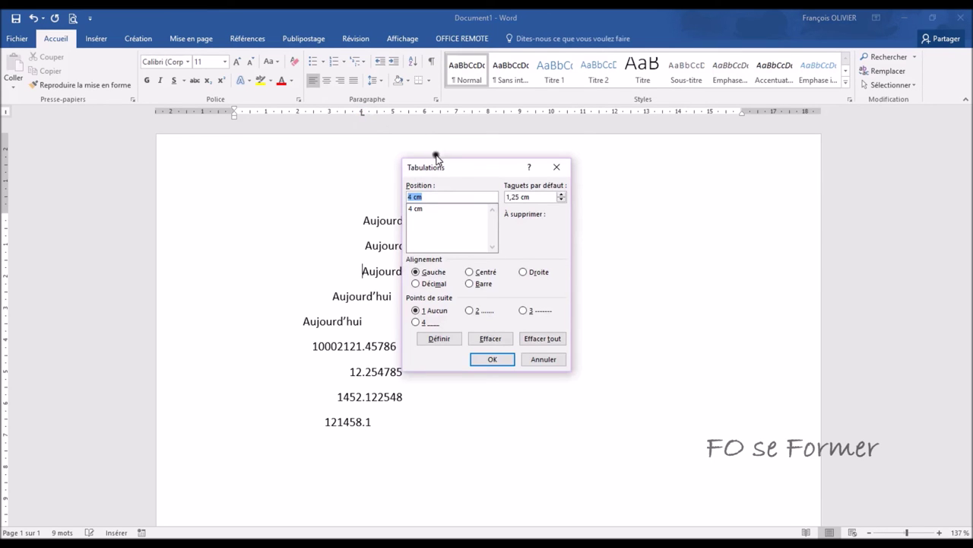
drag(438, 158, 536, 143)
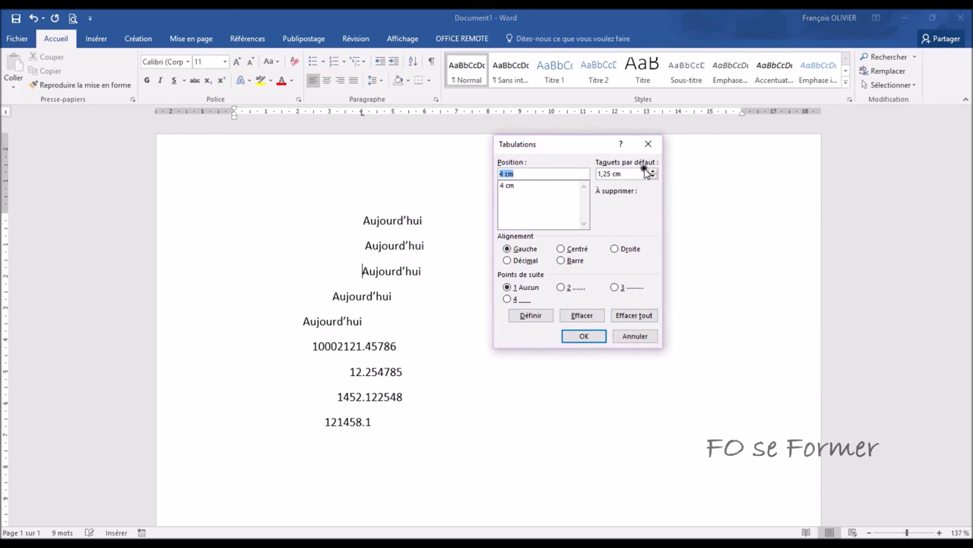
click(516, 174)
- Give the 4 cm tab a dotted leader (2), then change it to a dashed leader (3)
click(561, 287)
click(584, 335)
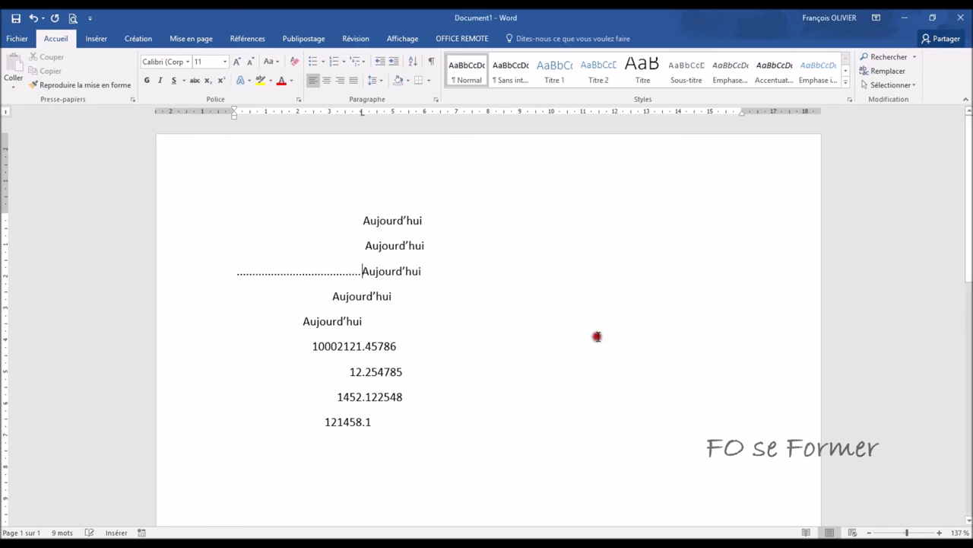
double_click(363, 115)
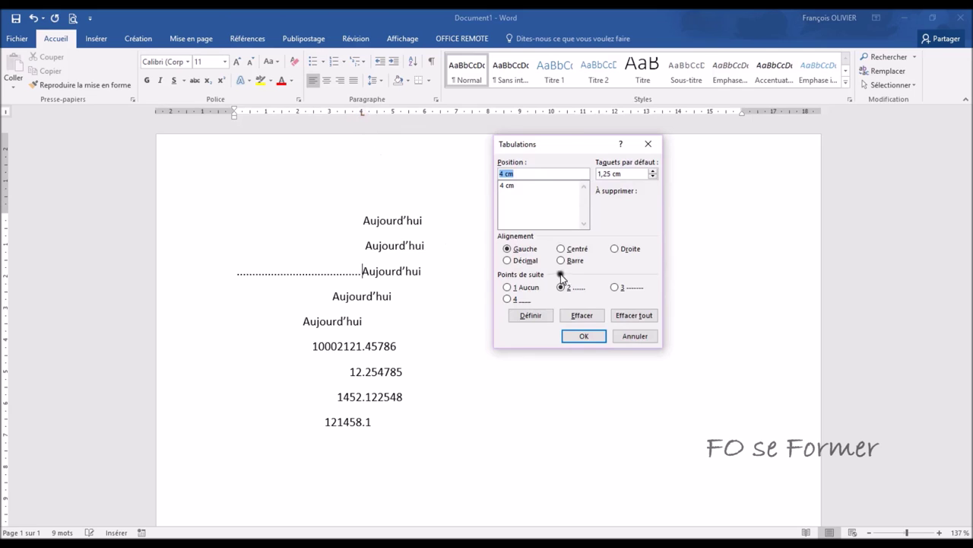
click(614, 288)
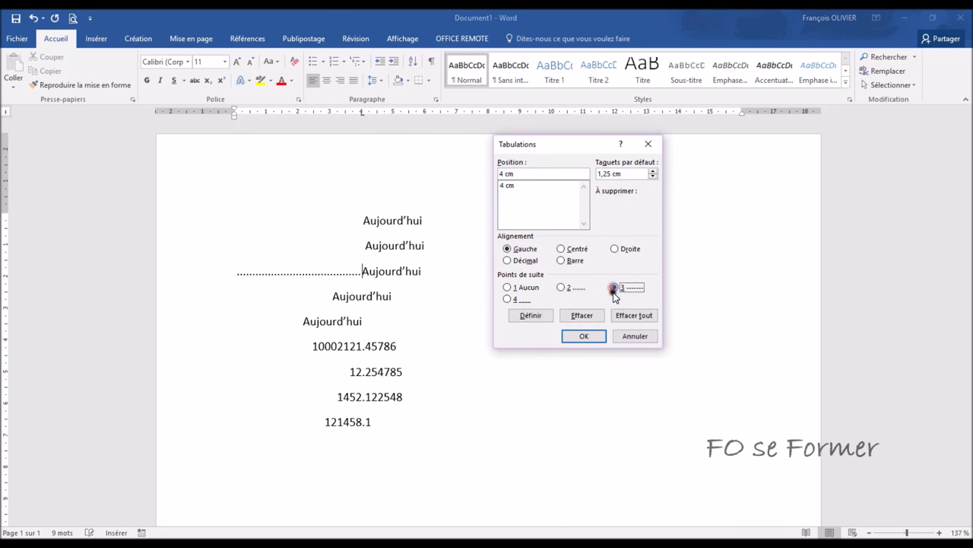
click(584, 335)
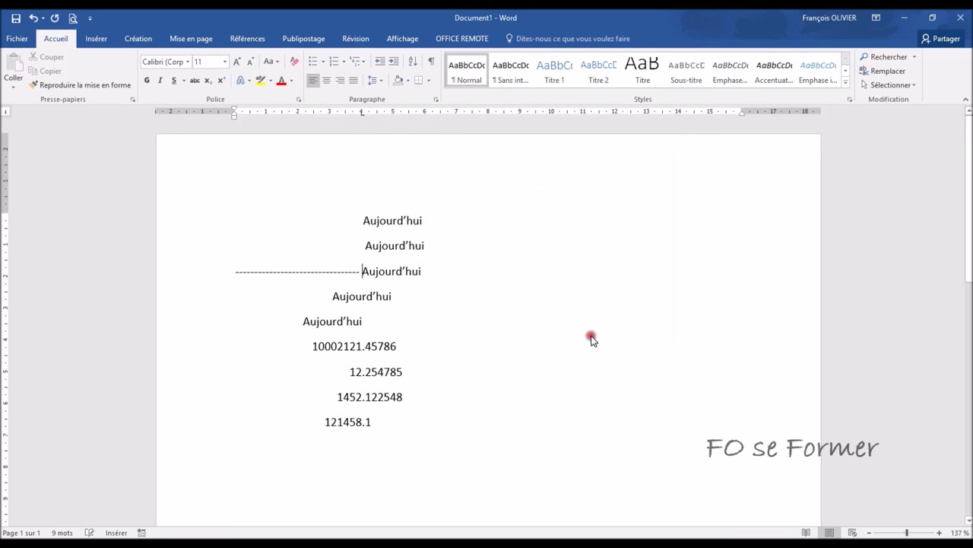
- Switch the 4 cm tab's leader to a solid underline (4)
click(362, 115)
double_click(362, 114)
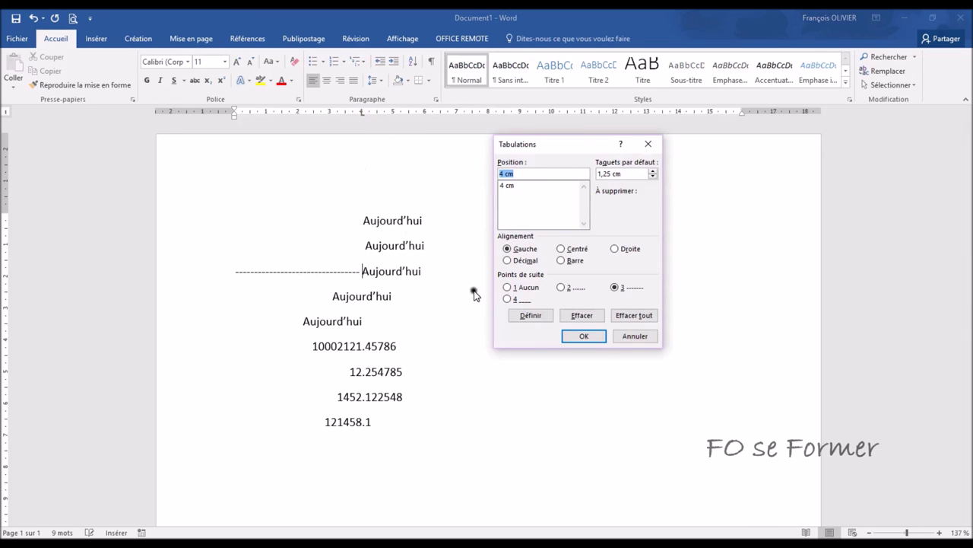
click(506, 300)
click(584, 336)
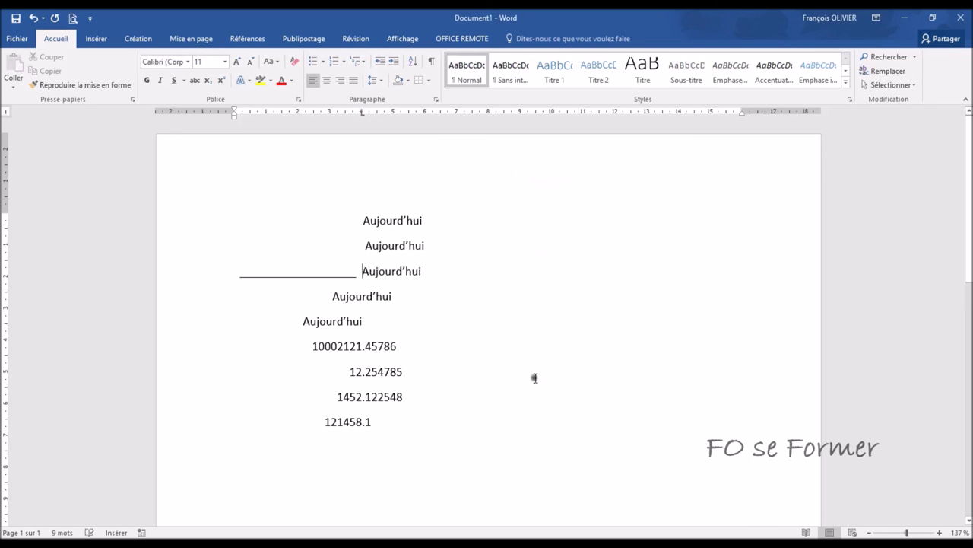
- Reopen the 4 cm tab's Tabulations settings and cancel without changing anything
click(363, 113)
double_click(362, 114)
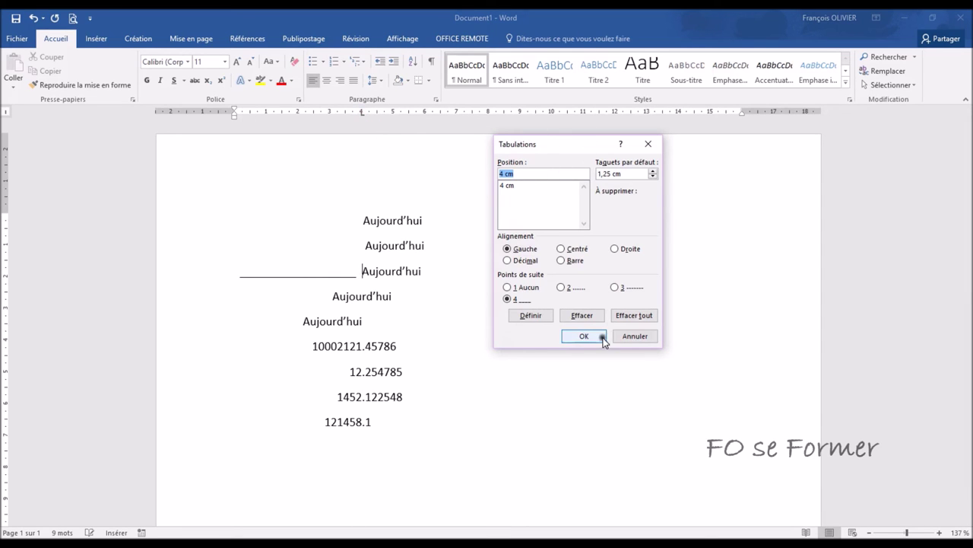
click(634, 145)
click(522, 144)
click(635, 336)
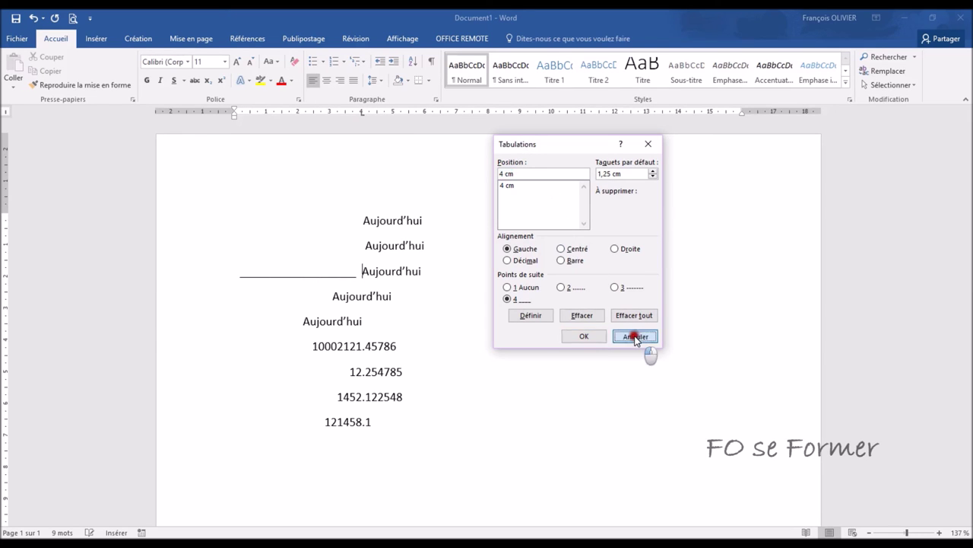